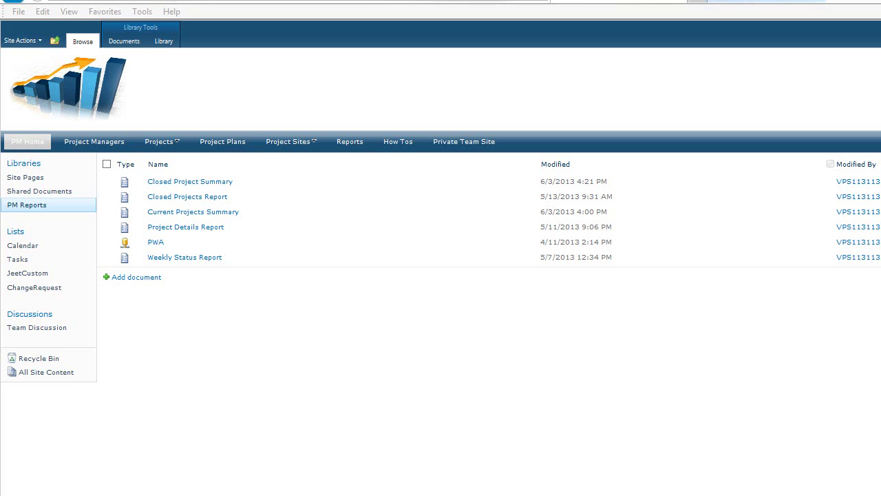
# Step: Open the Closed Project Summary report from the PM Reports library
pyautogui.click(36, 206)
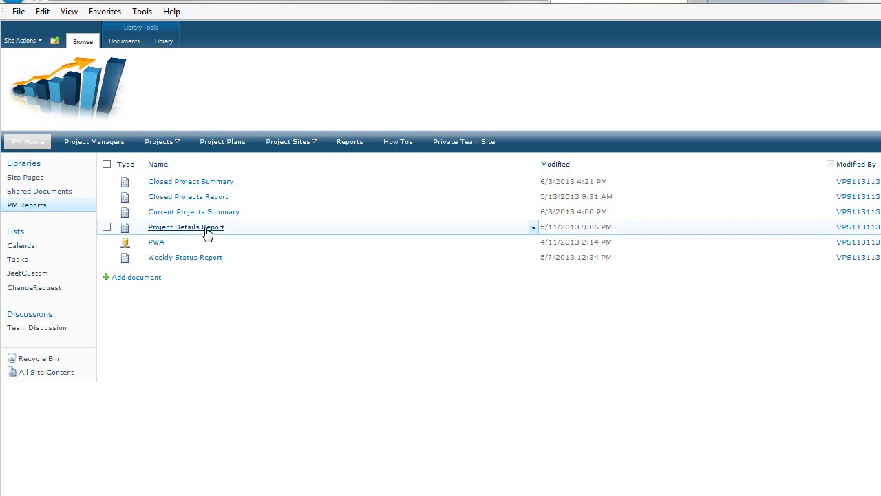
pyautogui.click(205, 182)
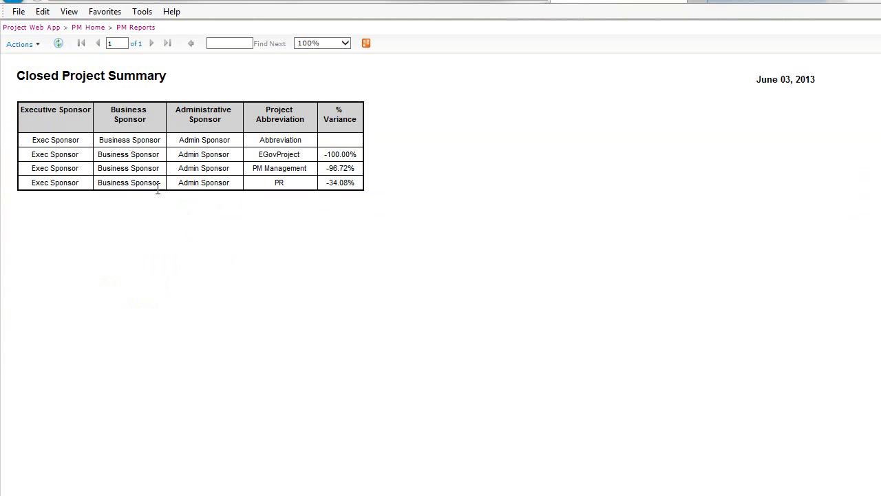
# Step: Open the Closed Project Summary report in Report Builder from the Actions menu
pyautogui.click(38, 45)
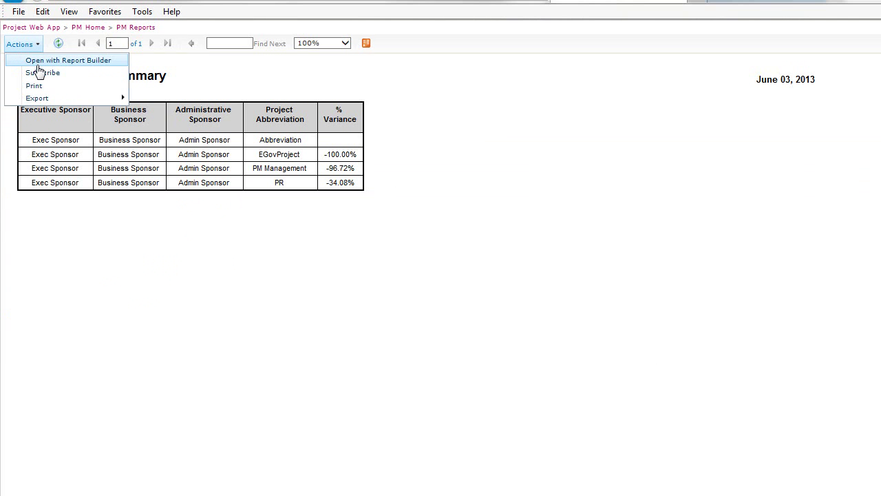
pyautogui.click(38, 65)
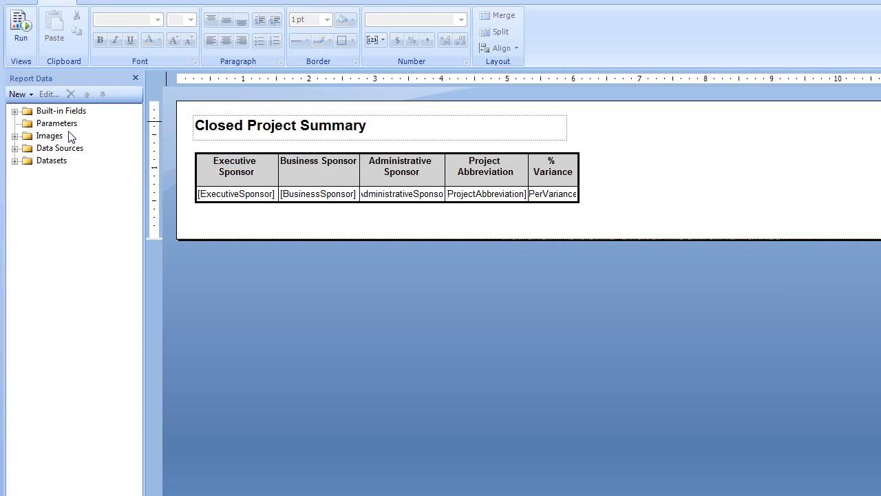
# Step: Show the Shared_PWA data source and the ReportDetails, p_ProjectName, p_TargetAudience and Project datasets
pyautogui.click(15, 148)
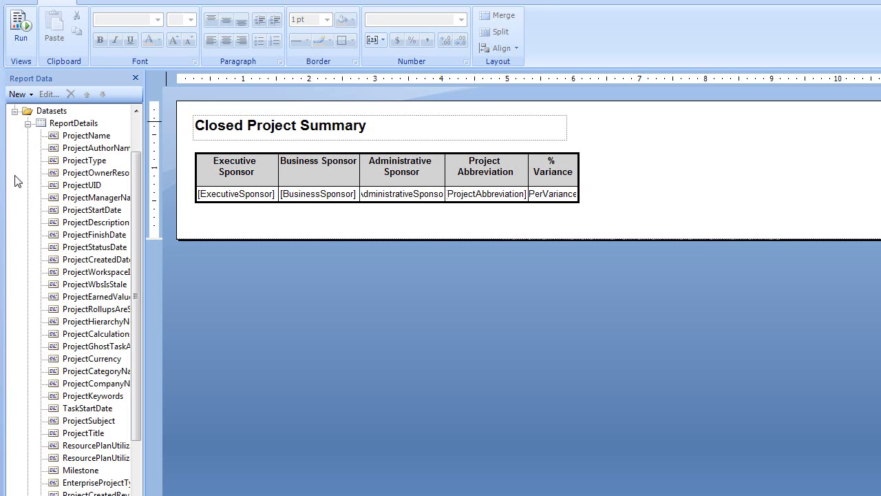
pyautogui.click(15, 173)
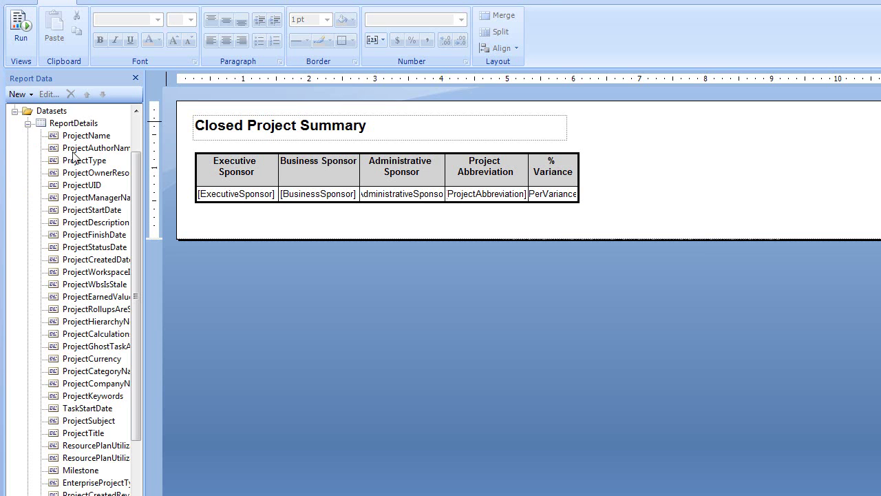
pyautogui.click(27, 123)
pyautogui.click(27, 235)
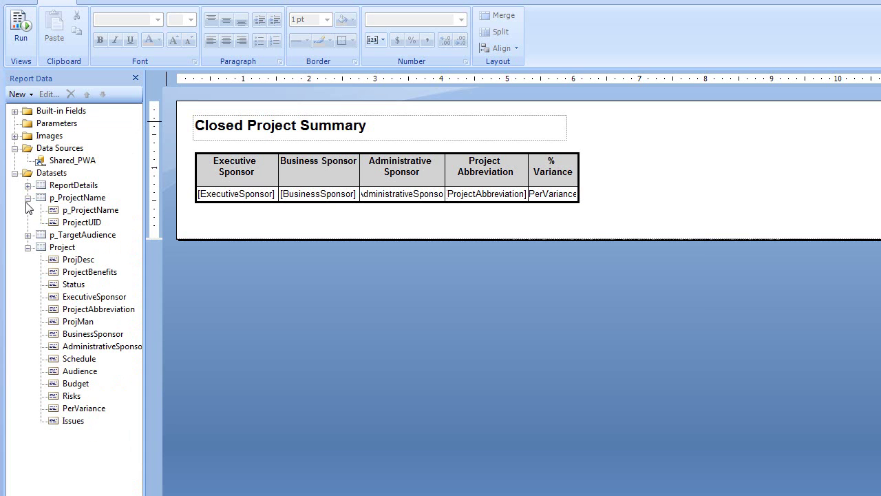
pyautogui.click(27, 197)
pyautogui.click(28, 222)
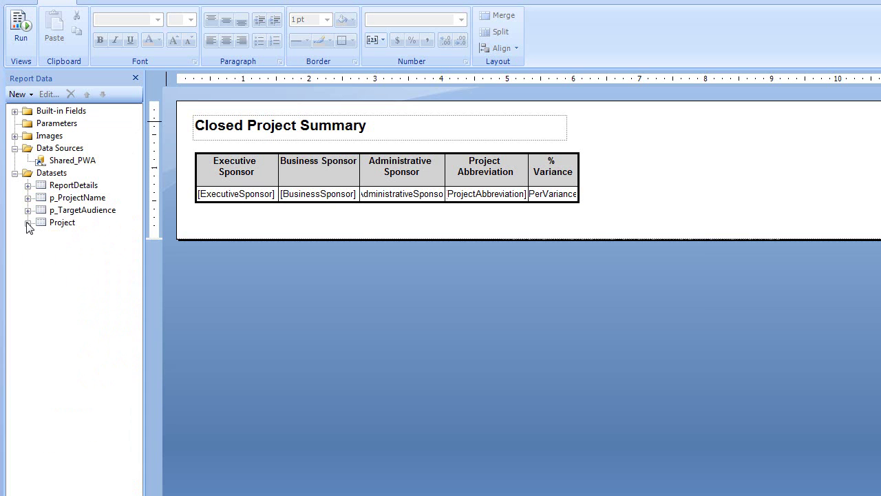
# Step: Insert a new column left of Executive Sponsor and confirm the table uses the Project dataset
pyautogui.click(238, 158)
pyautogui.click(238, 146)
pyautogui.rightClick(239, 146)
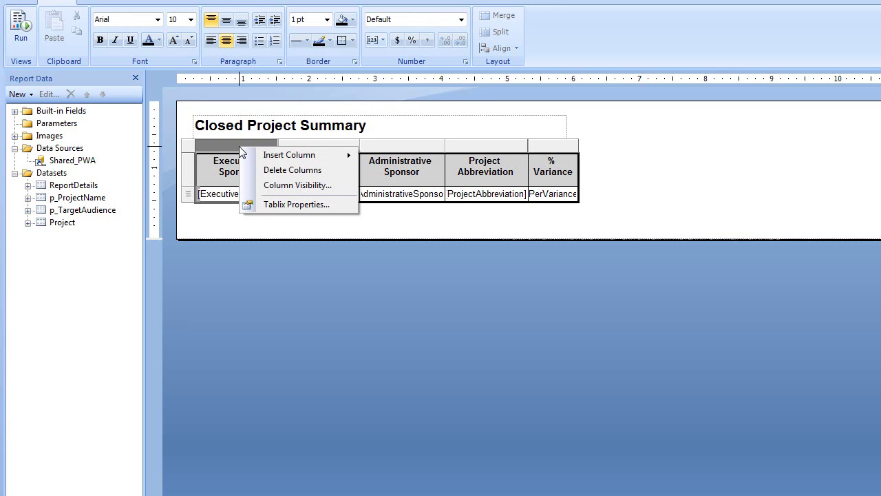
pyautogui.moveTo(278, 157)
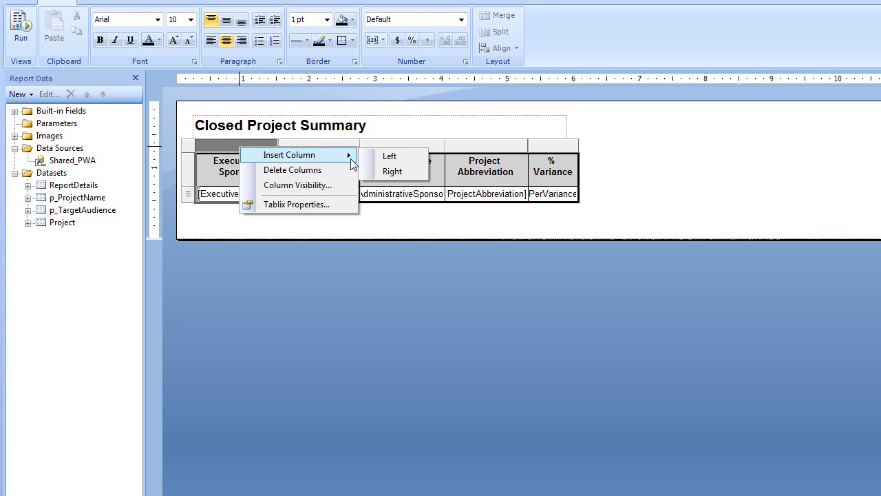
pyautogui.click(382, 158)
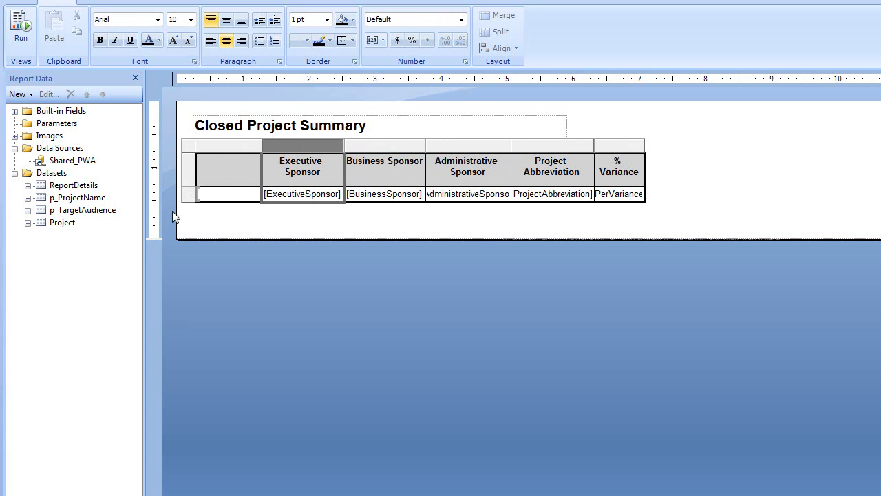
pyautogui.click(196, 150)
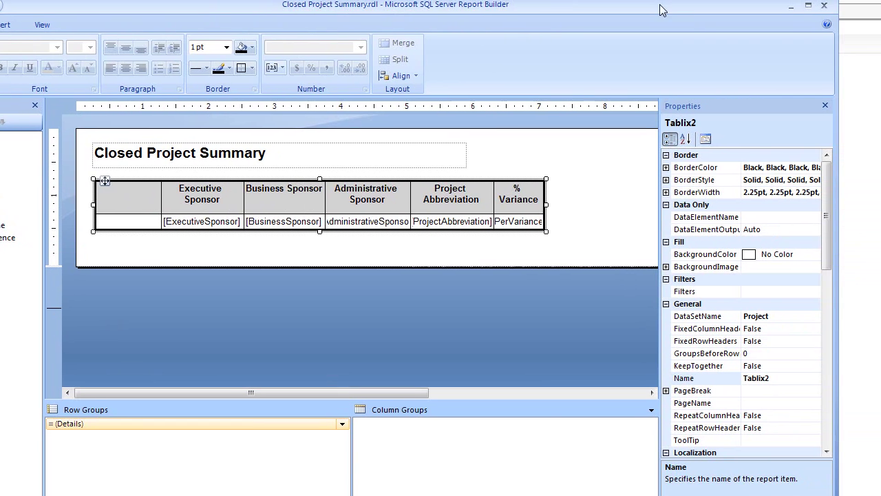
pyautogui.click(769, 318)
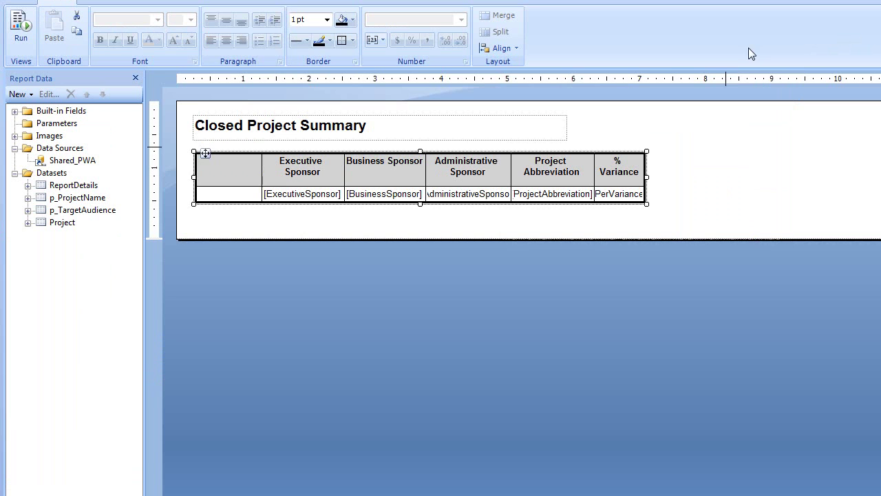
# Step: Place the Project dataset's ProjMan field in the new column with header 'Project Manager'
pyautogui.click(27, 223)
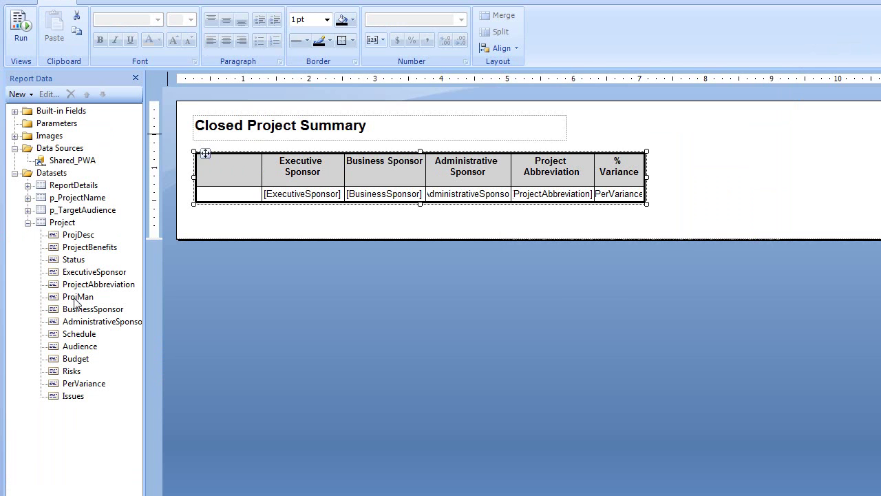
pyautogui.moveTo(76, 301); pyautogui.dragTo(223, 196)
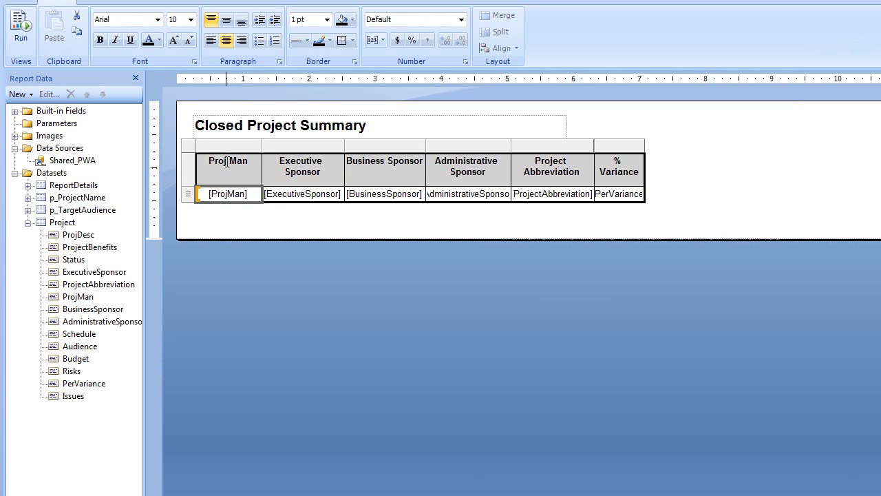
pyautogui.click(232, 165)
pyautogui.moveTo(230, 165); pyautogui.dragTo(208, 164)
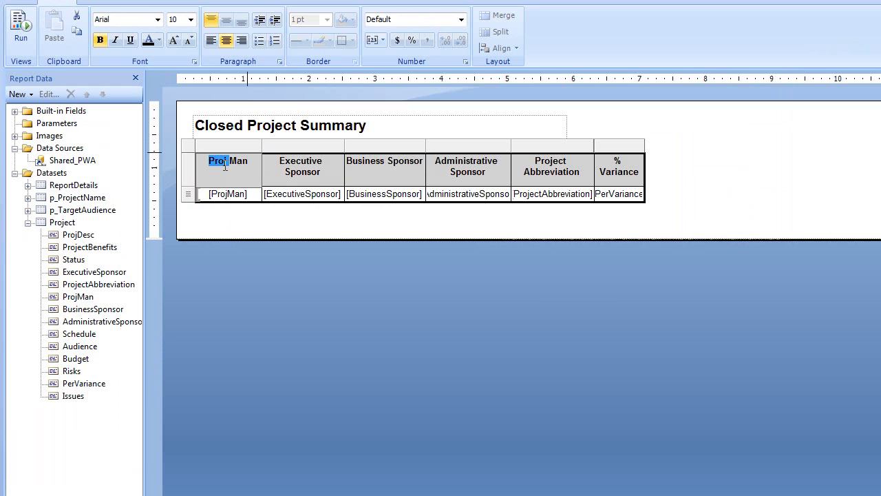
pyautogui.click(230, 163)
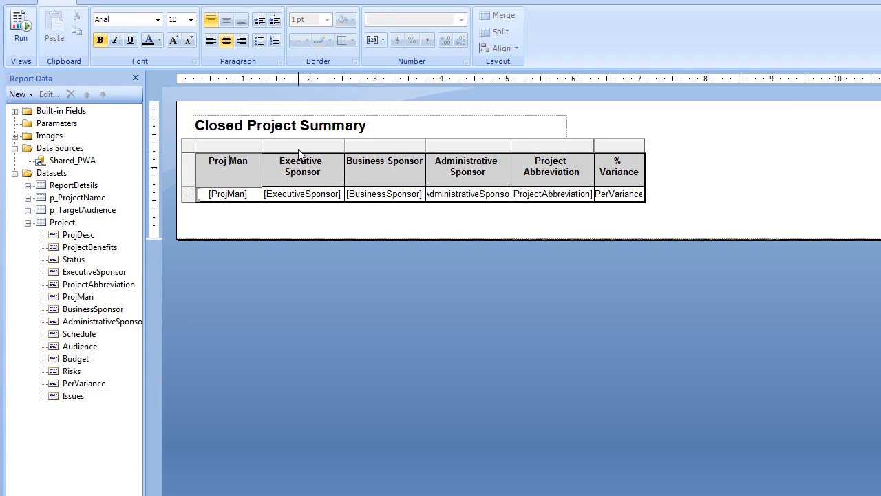
pyautogui.write('ect Manager')
pyautogui.click(273, 175)
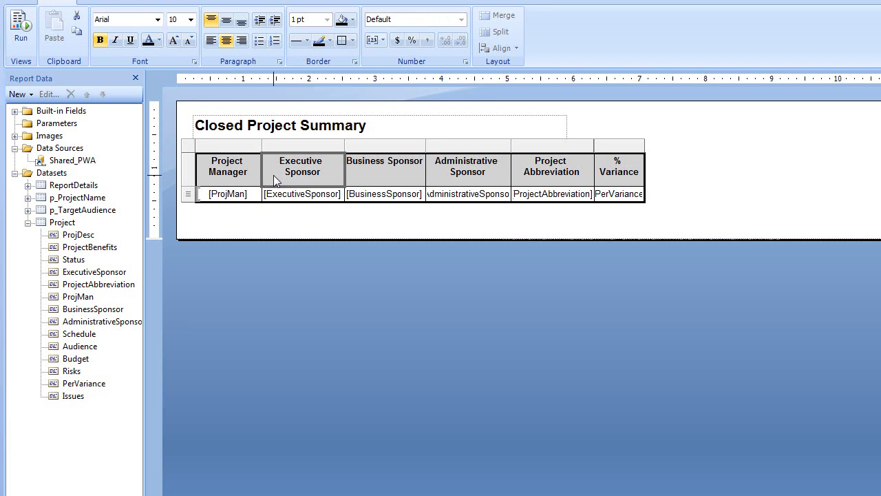
# Step: Fill the table's header row with orange from the Fill Color dropdown
pyautogui.click(189, 173)
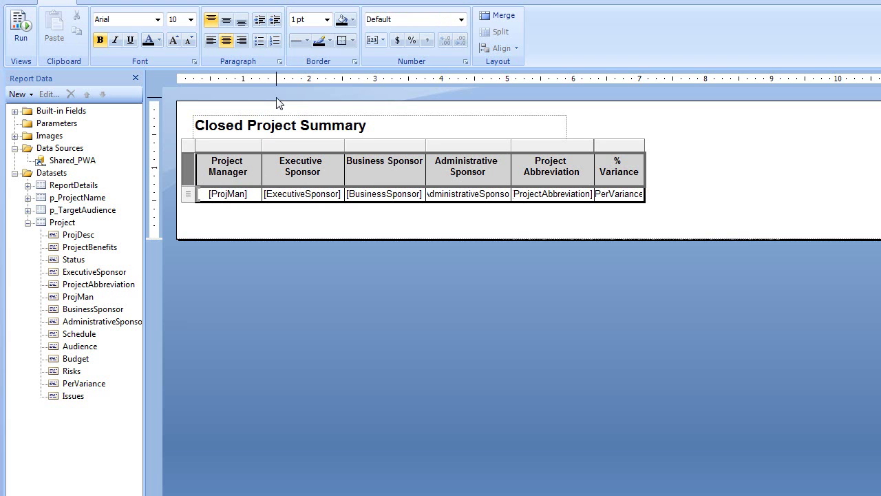
pyautogui.click(353, 20)
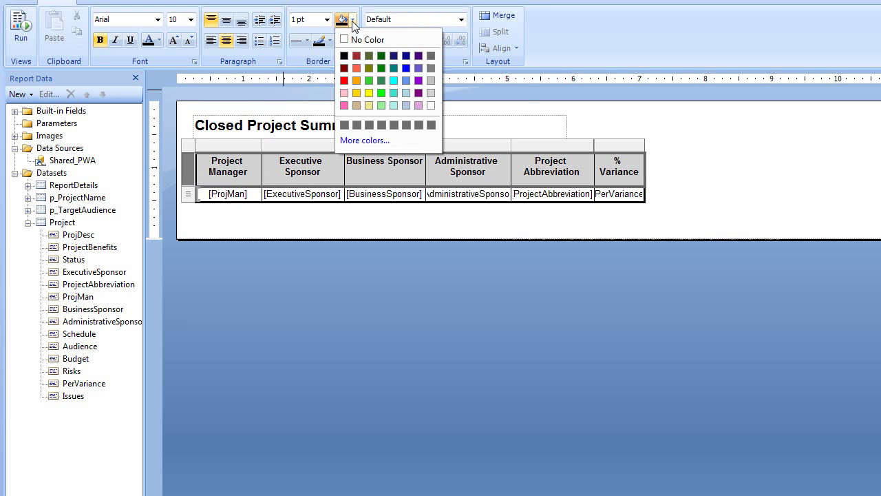
pyautogui.click(357, 80)
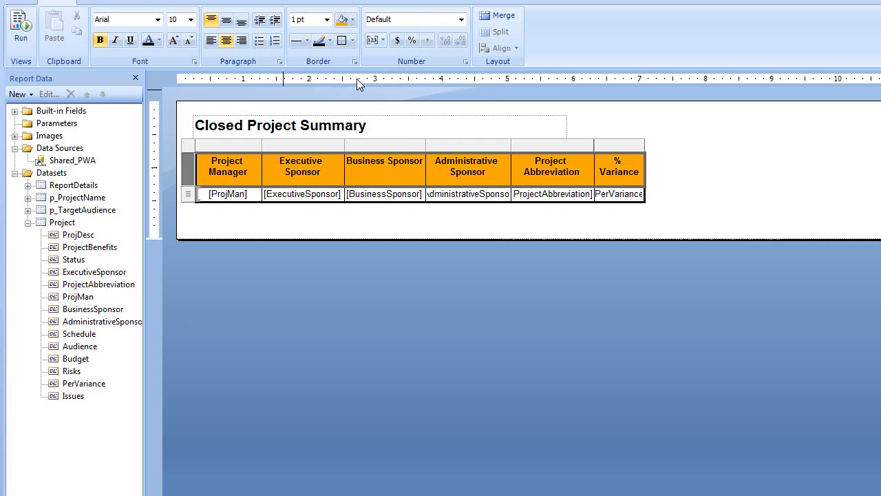
pyautogui.click(377, 184)
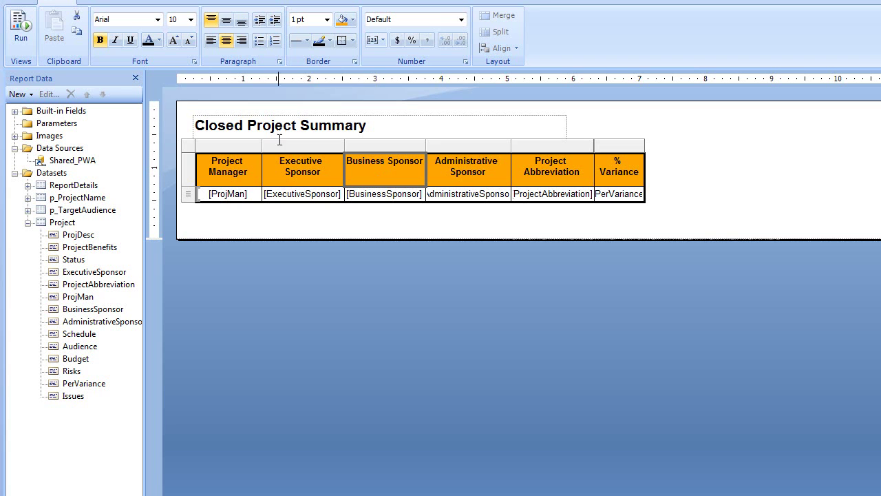
pyautogui.click(22, 33)
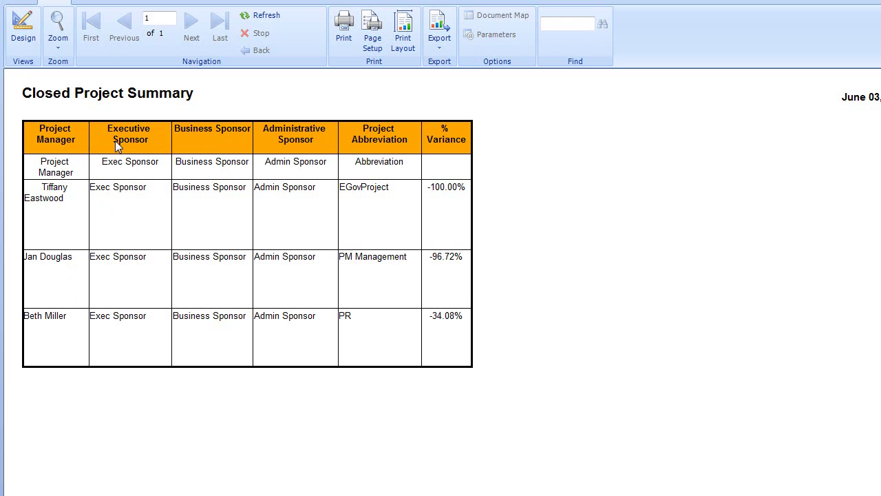
pyautogui.click(23, 31)
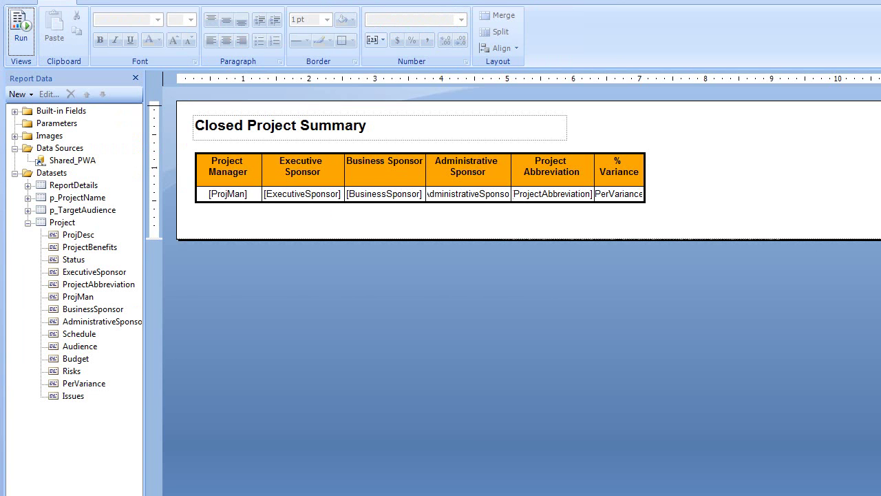
# Step: Save the report to PM Reports as 'Closed Project Summary V2.rdl'
pyautogui.hotkey('alt', 'f')
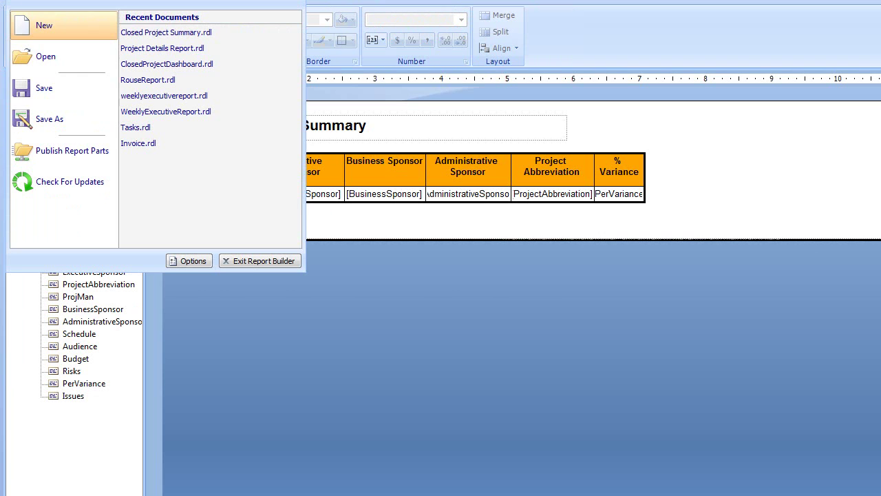
pyautogui.click(45, 120)
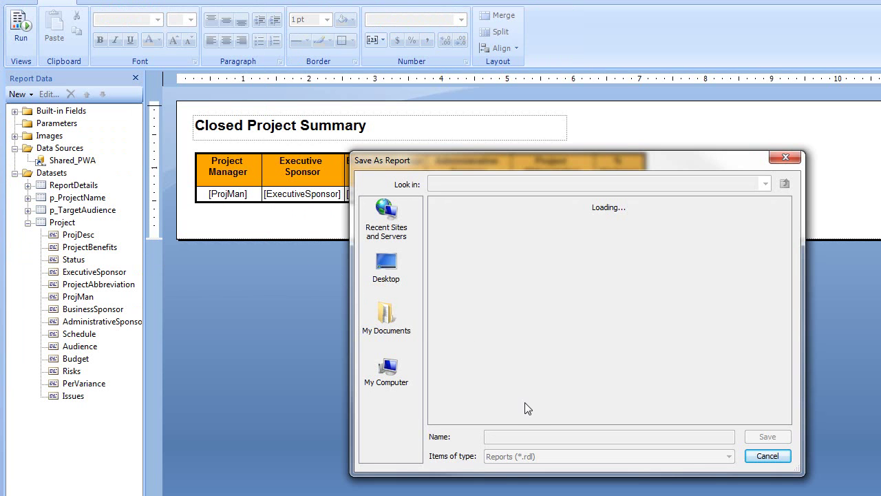
pyautogui.moveTo(596, 165); pyautogui.dragTo(452, 155)
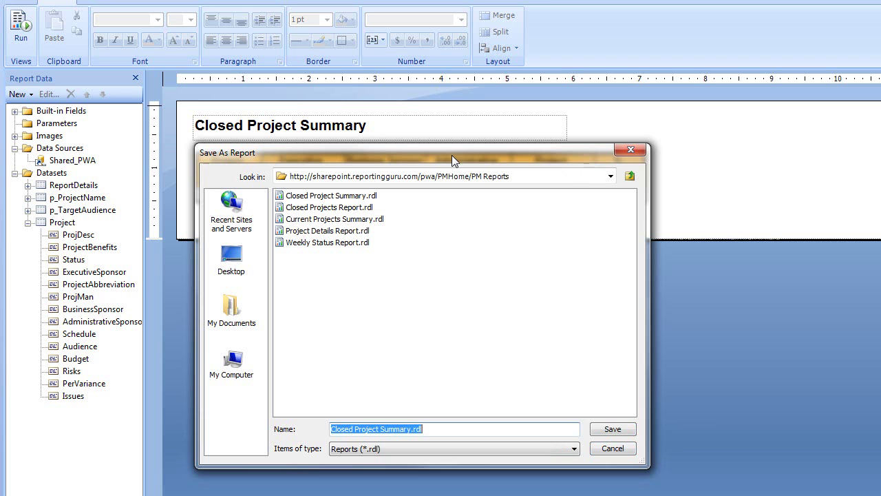
pyautogui.click(412, 428)
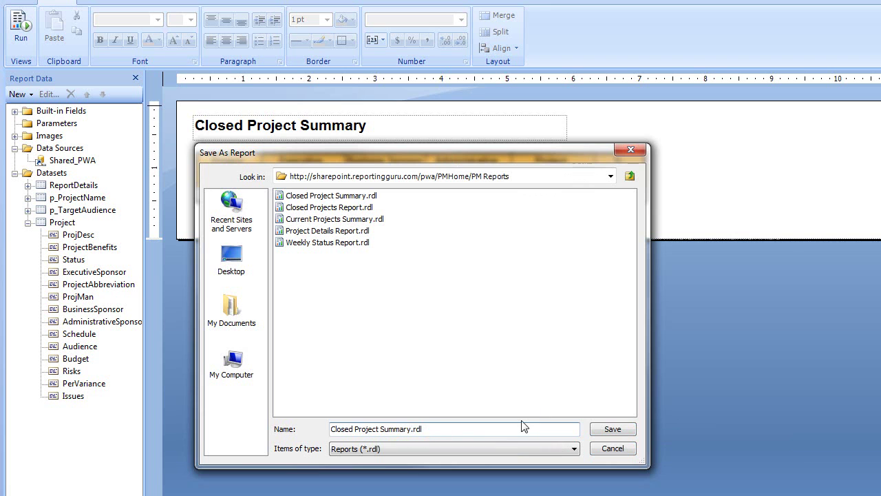
pyautogui.write('v')
pyautogui.press('BackSpace')
pyautogui.press('BackSpace')
pyautogui.write('V2')
pyautogui.click(612, 429)
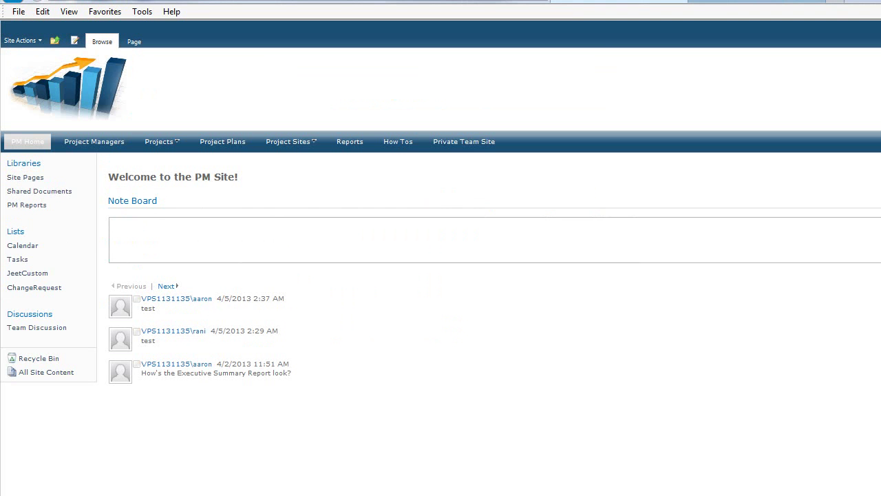
# Step: Open the Closed Project Summary V2 report from the PM Reports library
pyautogui.click(28, 207)
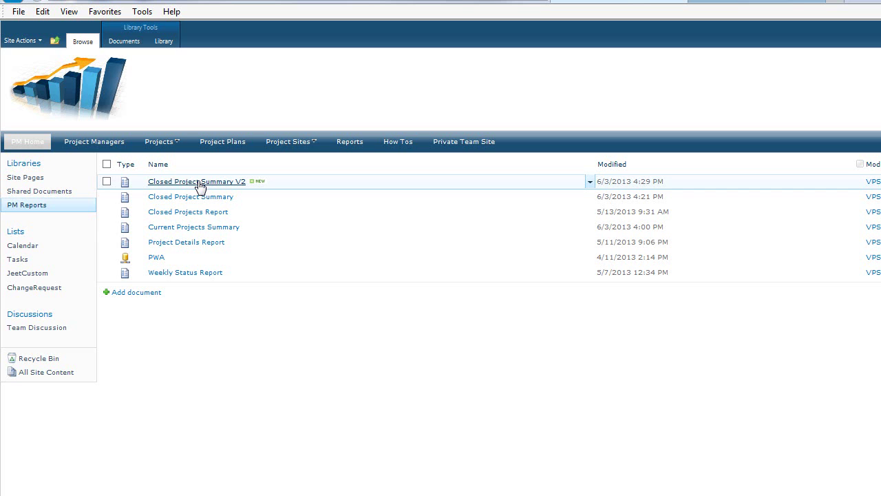
pyautogui.click(199, 182)
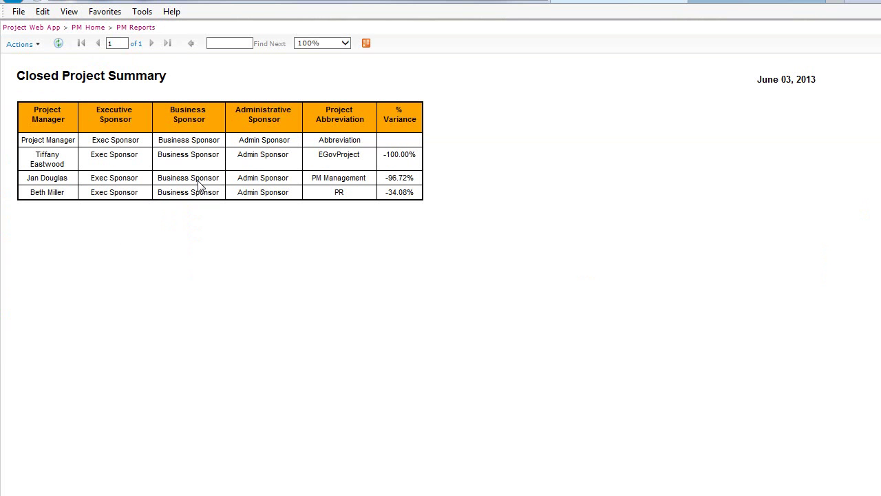